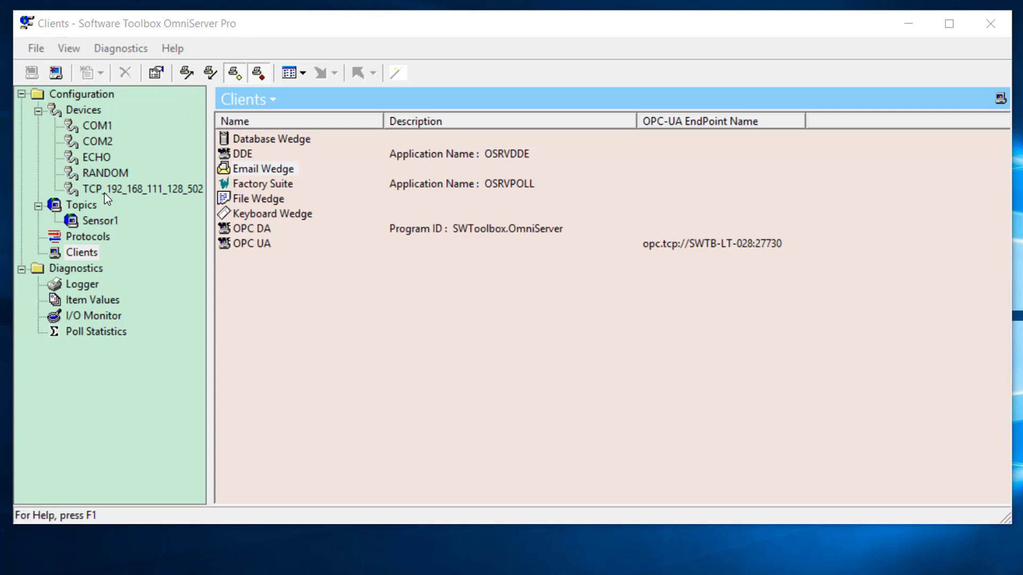
- Show the Clients list in the Configuration tree and select the Email Wedge client type
click(82, 258)
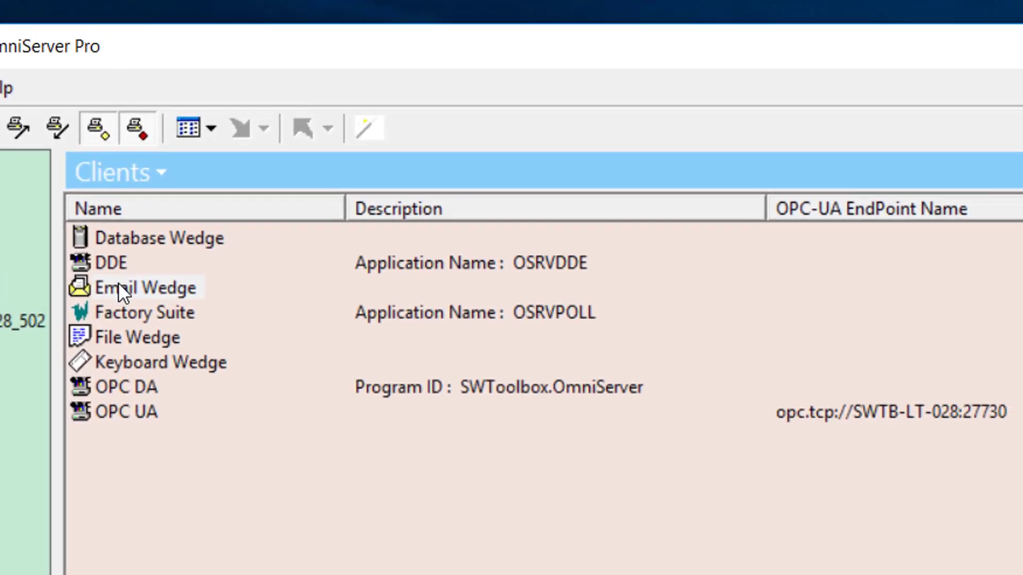
click(121, 294)
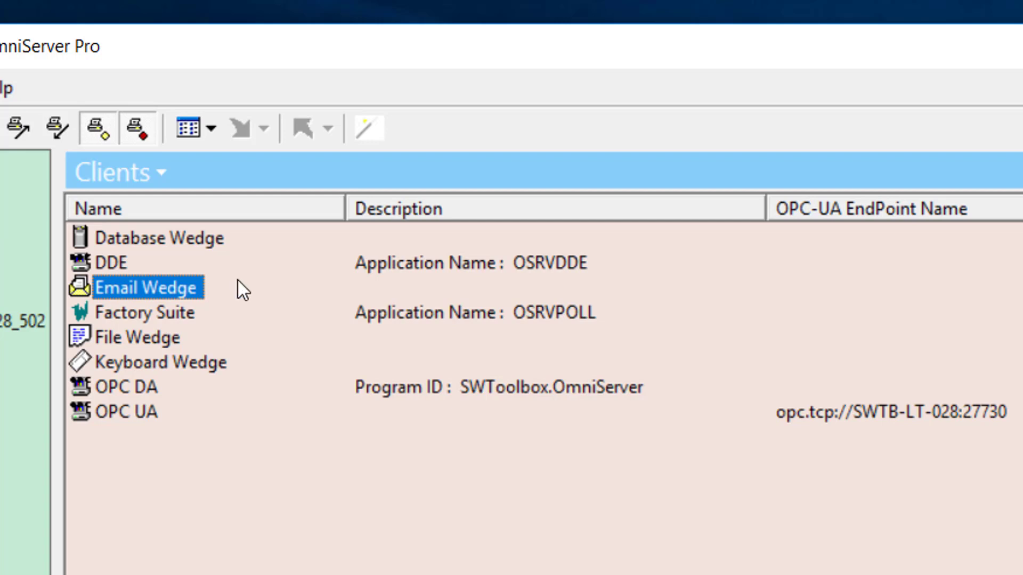
- Open the Email Wedge settings, check the sender From address, and return to the empty Wedges list
double_click(191, 288)
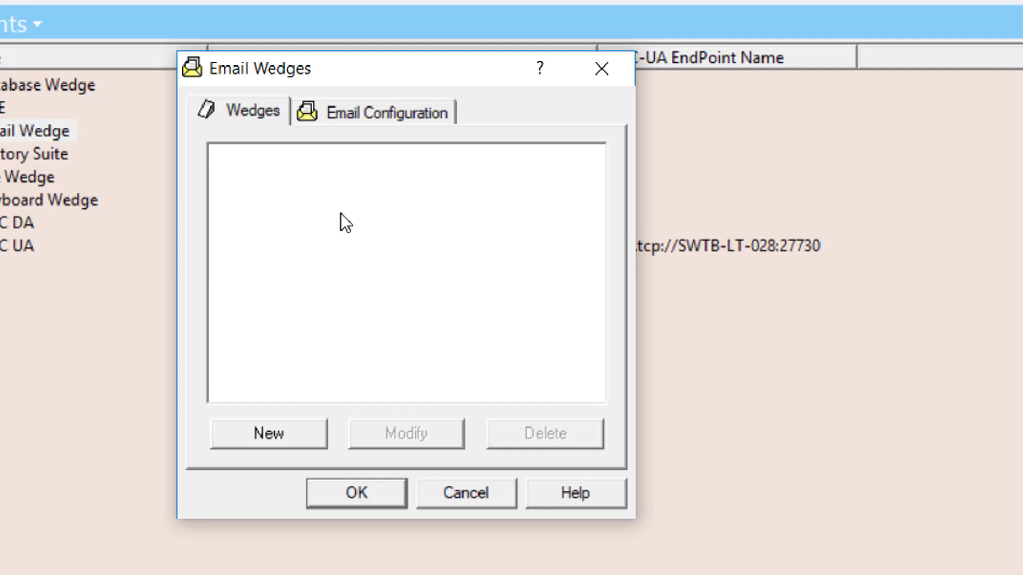
click(316, 112)
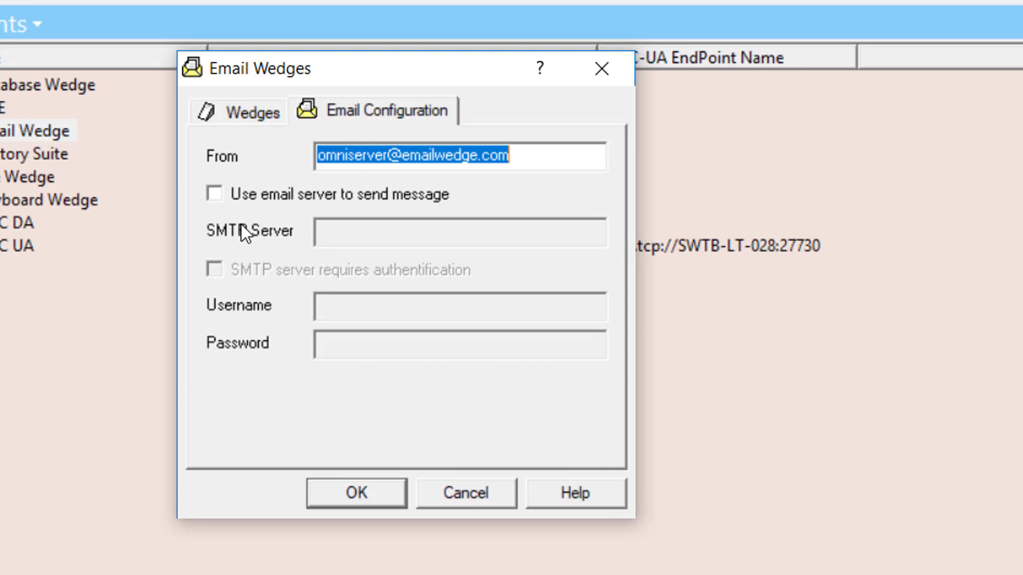
click(258, 114)
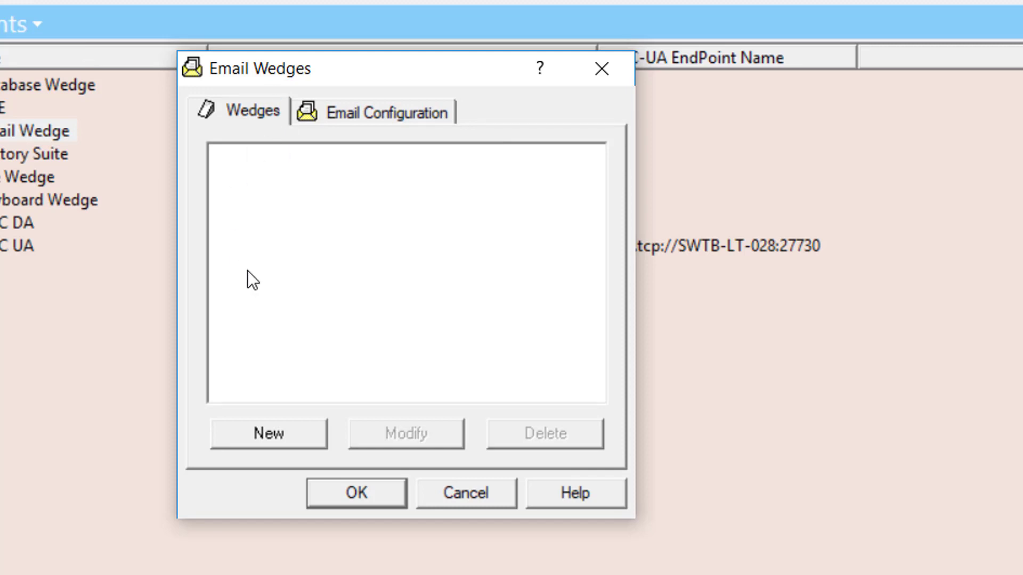
- Create email wedge 'High_Tank_Level' described as 'Sends an email when tank level is high'
click(277, 435)
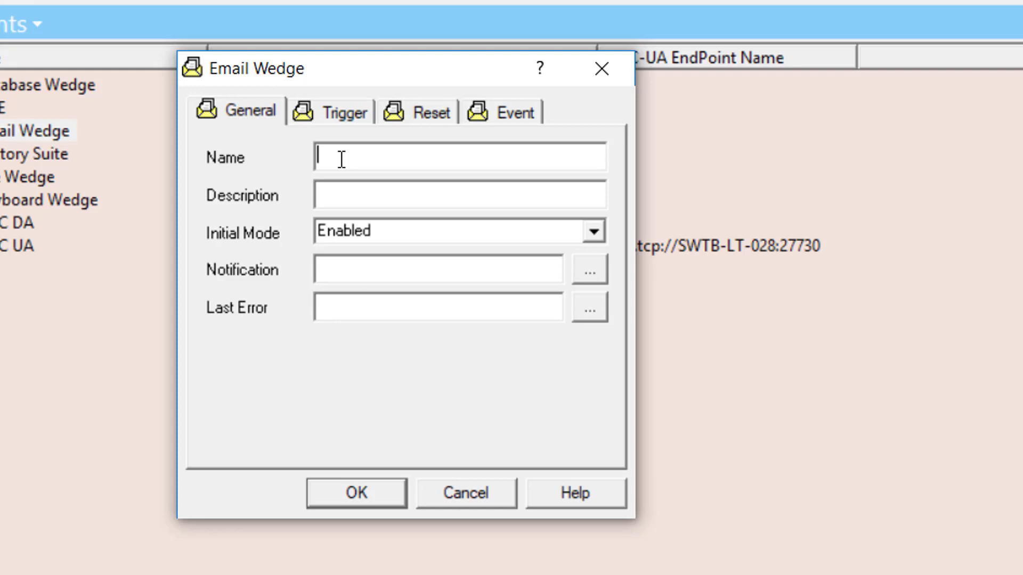
text(High_Tank_Level)
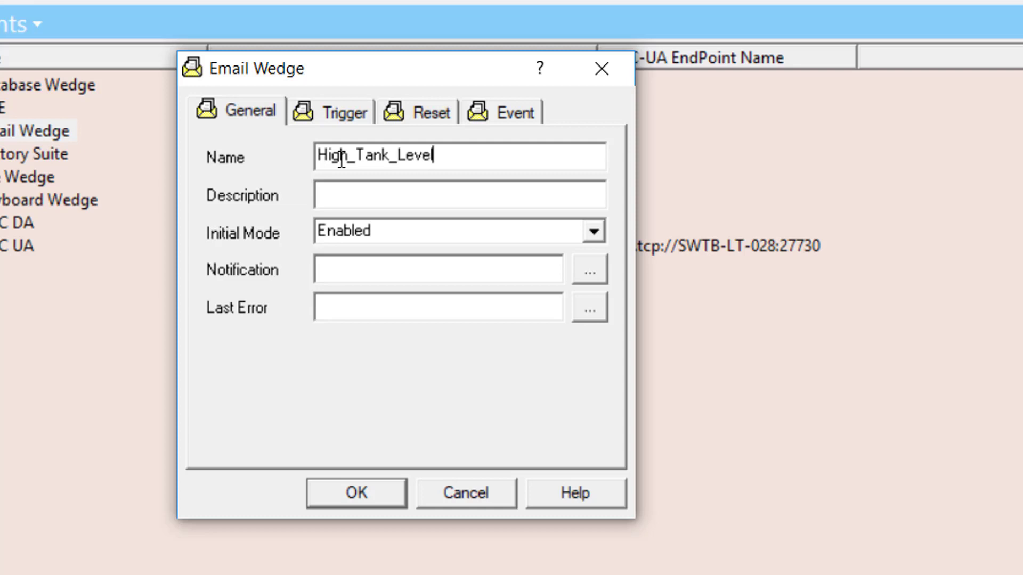
click(344, 200)
text(Sends an email)
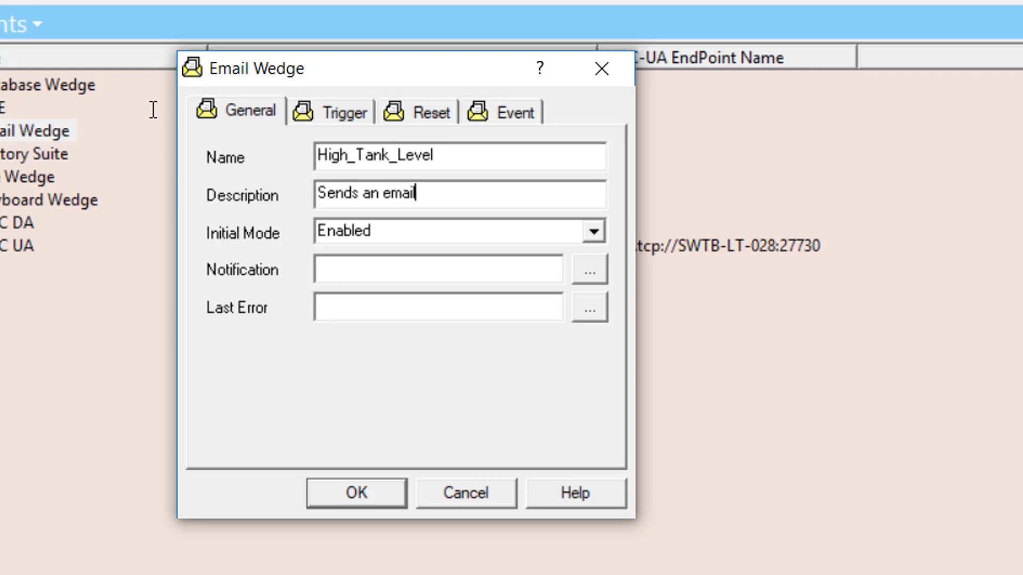
text( when tak)
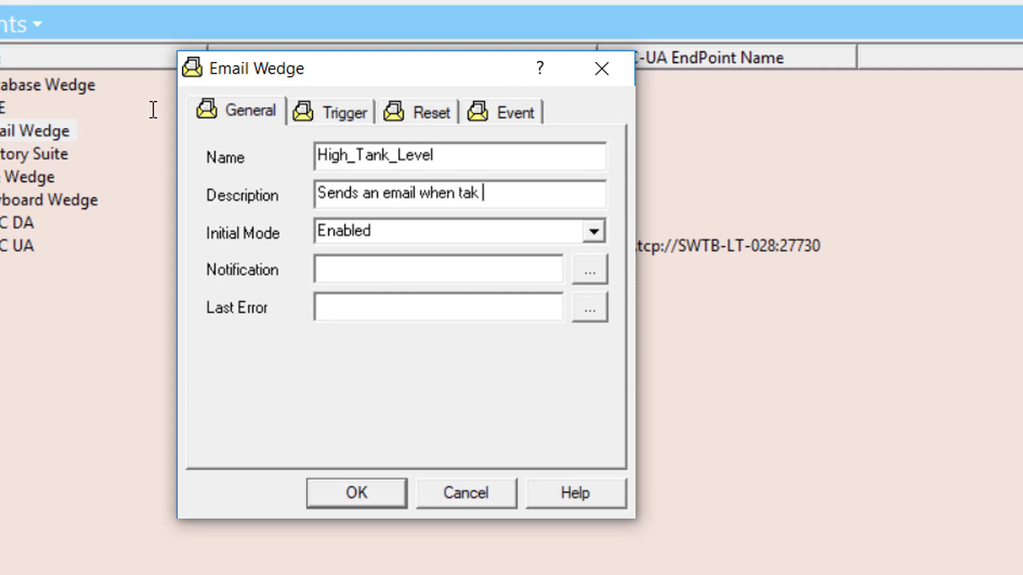
key(BackSpace)
key(BackSpace)
text(nk Le)
key(BackSpace)
key(BackSpace)
text(level is hig)
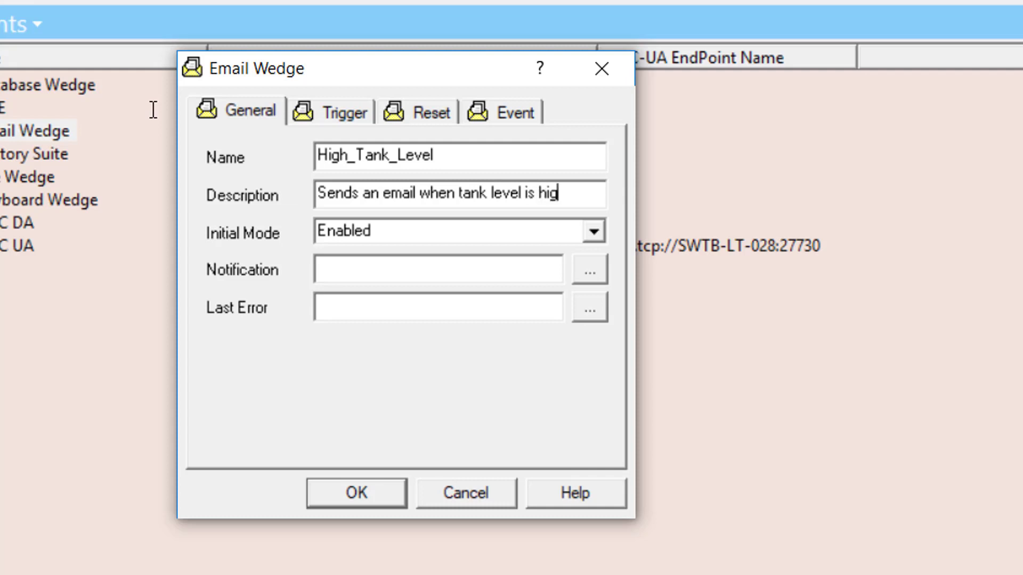
text(h)
click(385, 266)
click(374, 300)
click(371, 271)
click(589, 273)
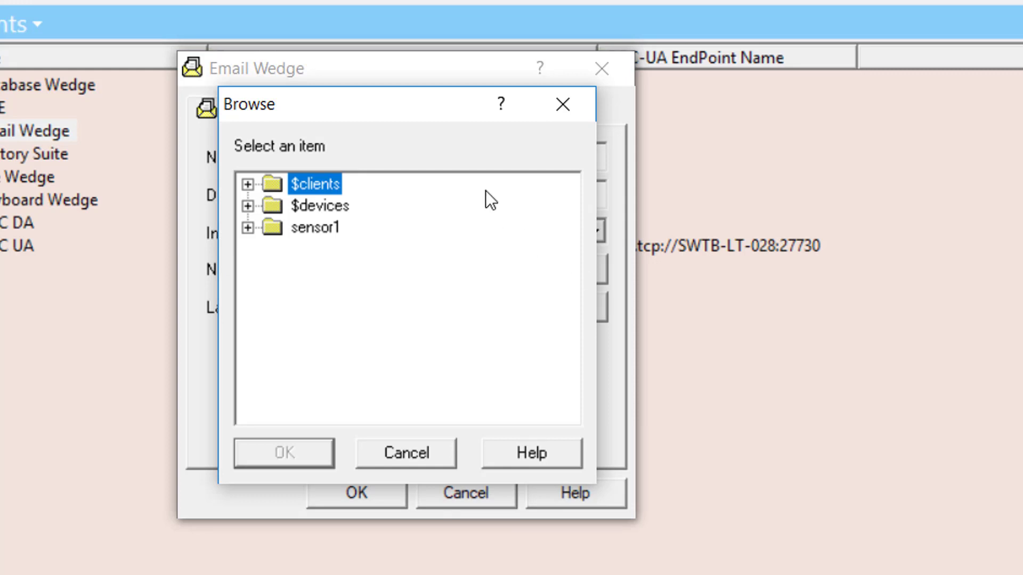
click(423, 452)
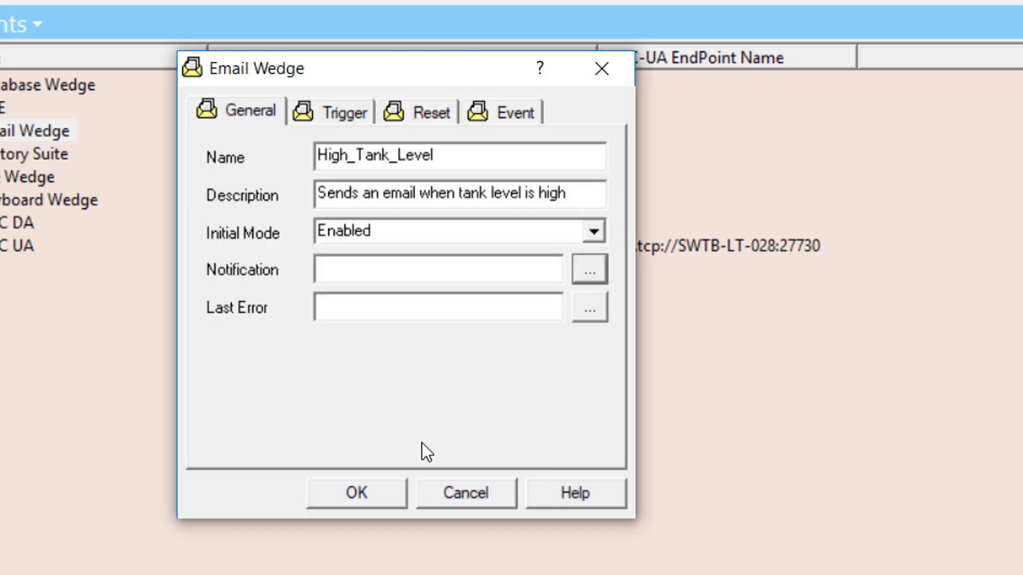
click(365, 299)
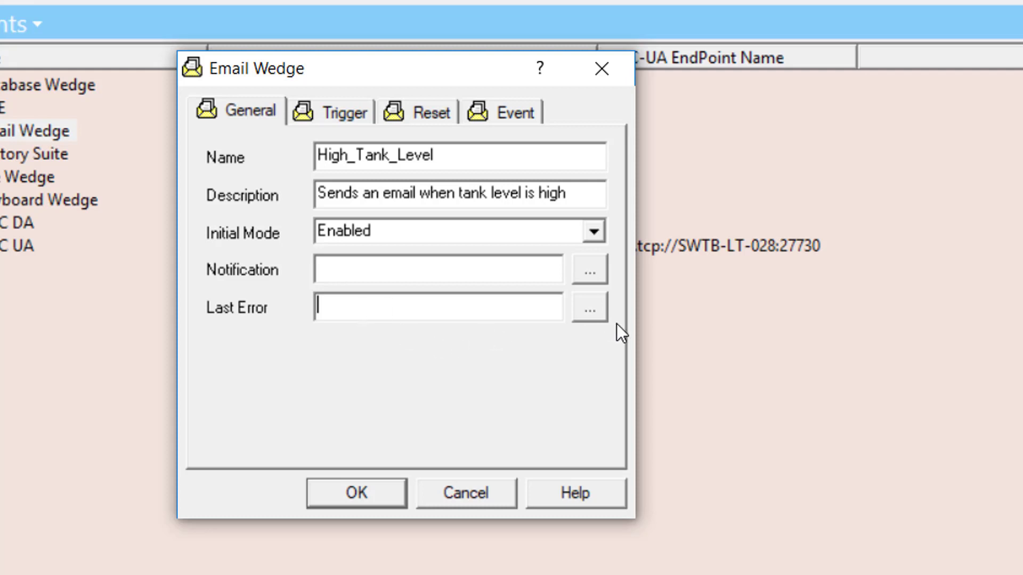
click(590, 308)
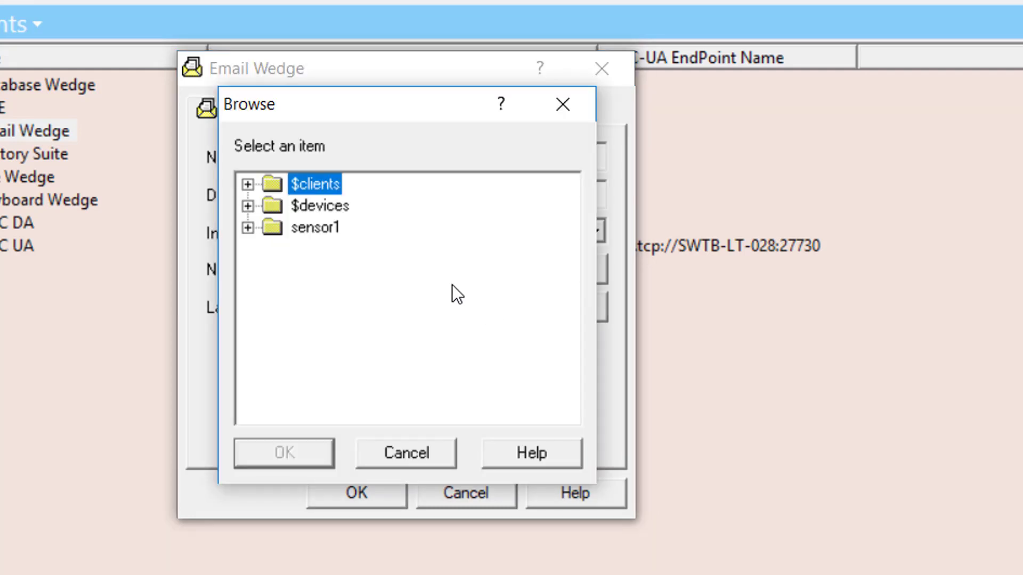
click(414, 452)
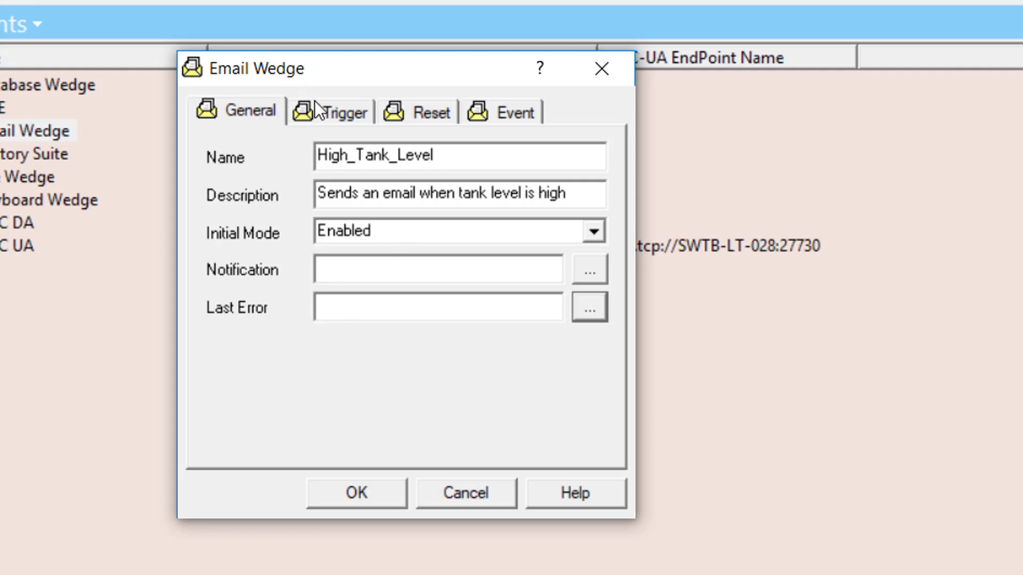
- Change the email wedge's trigger type from Any new value to High limit
click(333, 113)
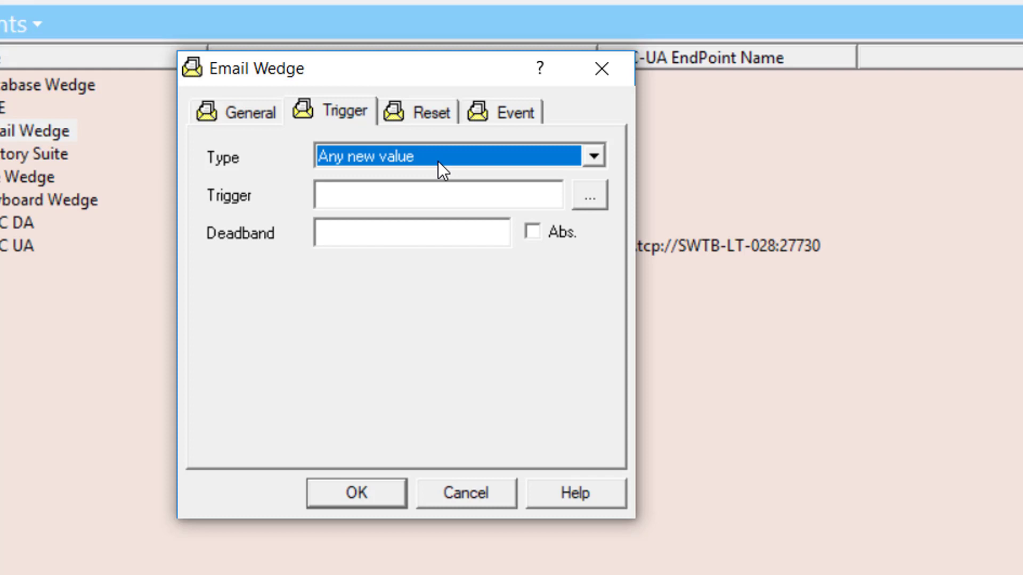
key(alt+Down)
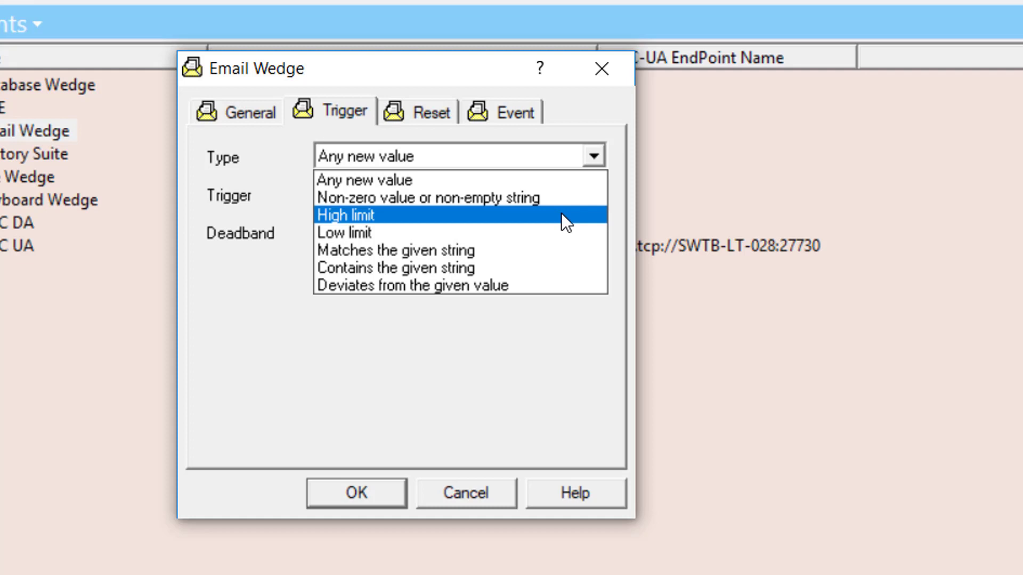
click(560, 214)
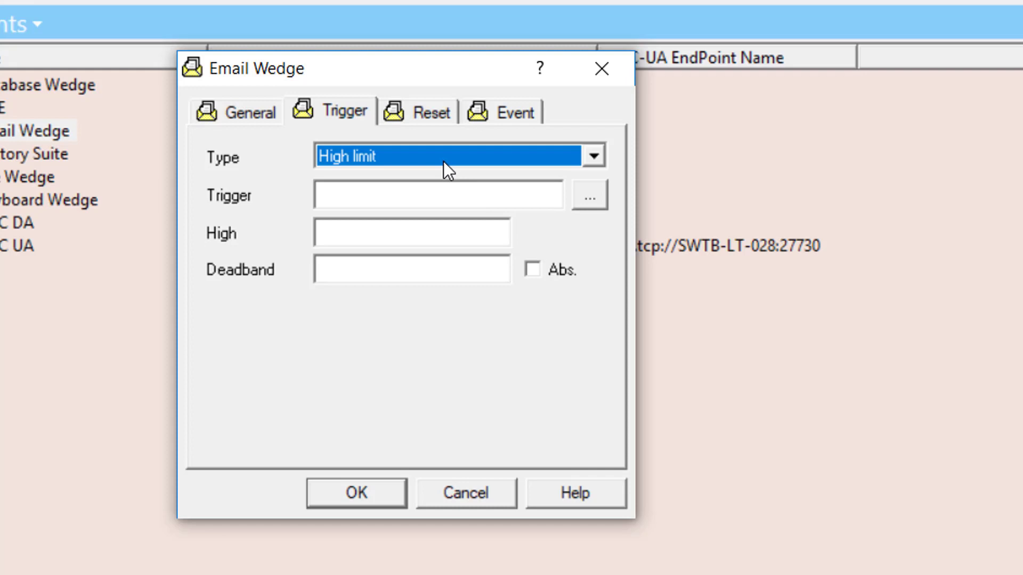
- Browse under sensor1 and pick TankLevel as the trigger item
click(429, 198)
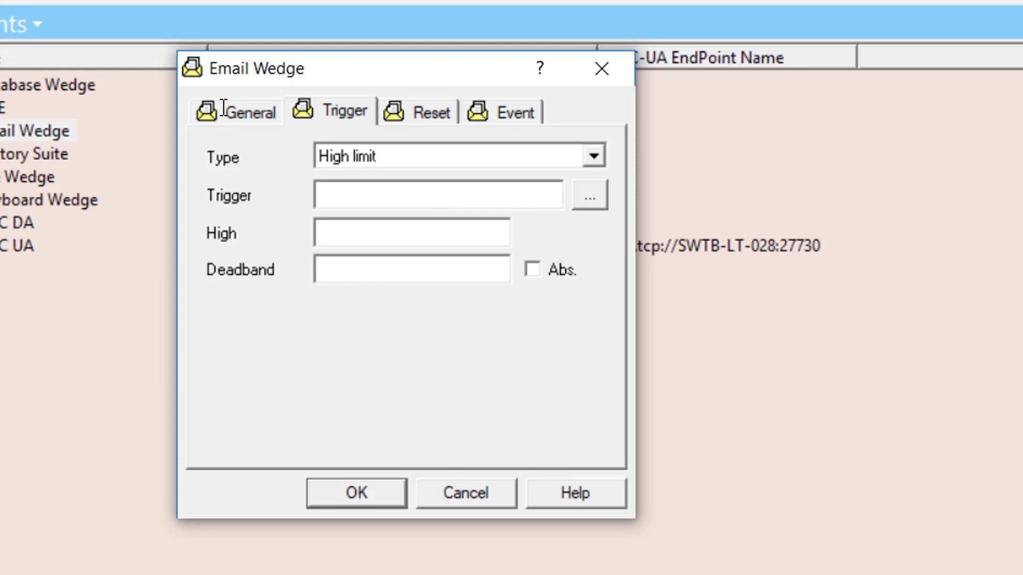
click(589, 196)
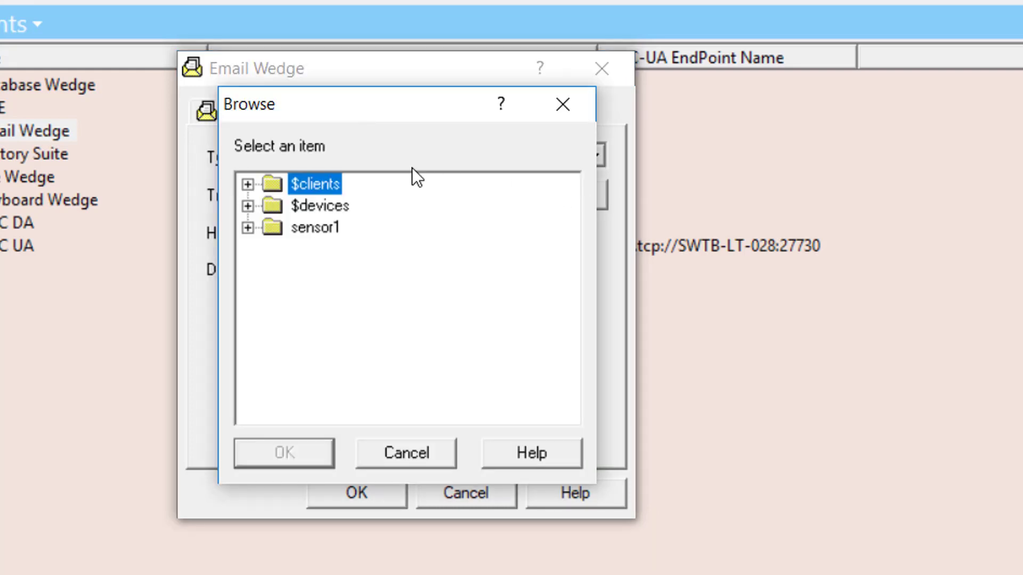
click(248, 228)
click(344, 294)
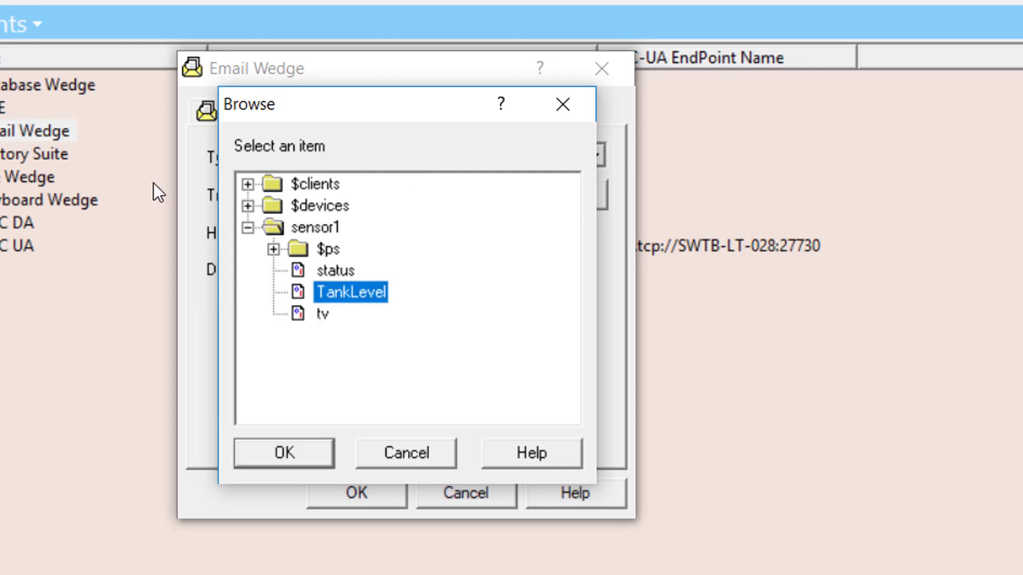
click(302, 467)
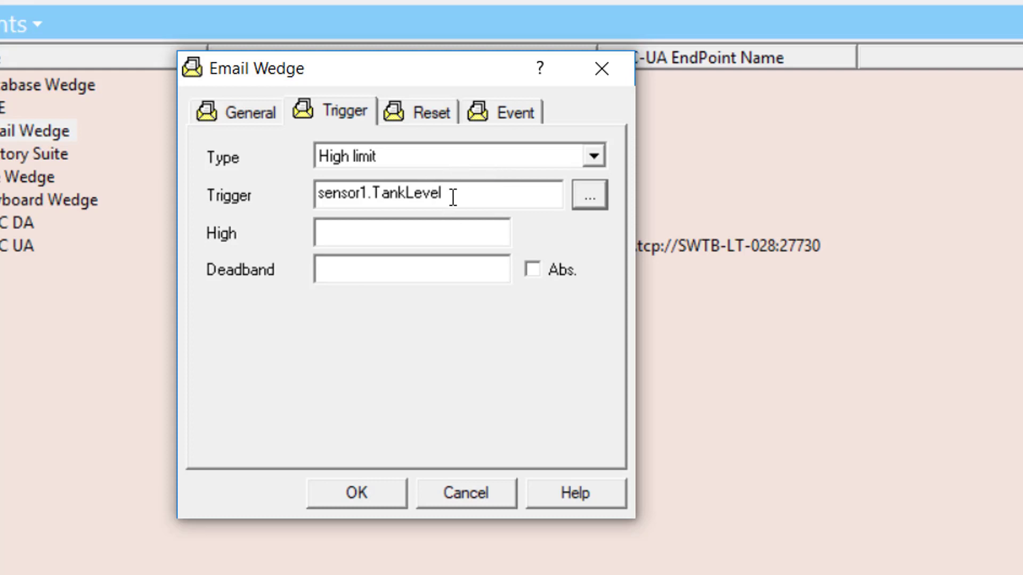
click(382, 237)
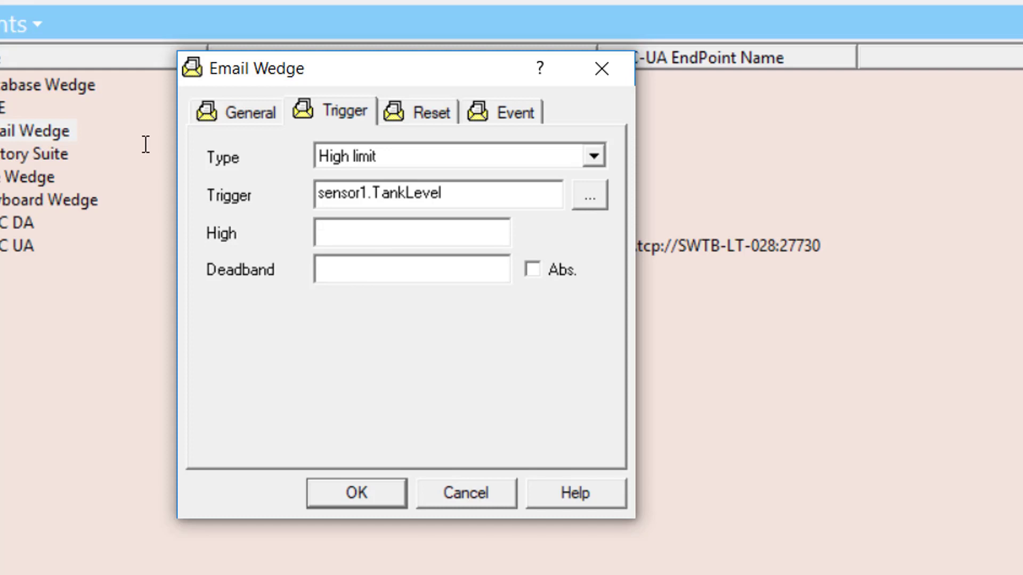
- Enter 90000 as the trigger's High limit value
text(90000)
click(358, 272)
- Enter 5 in the Deadband field
text(5)
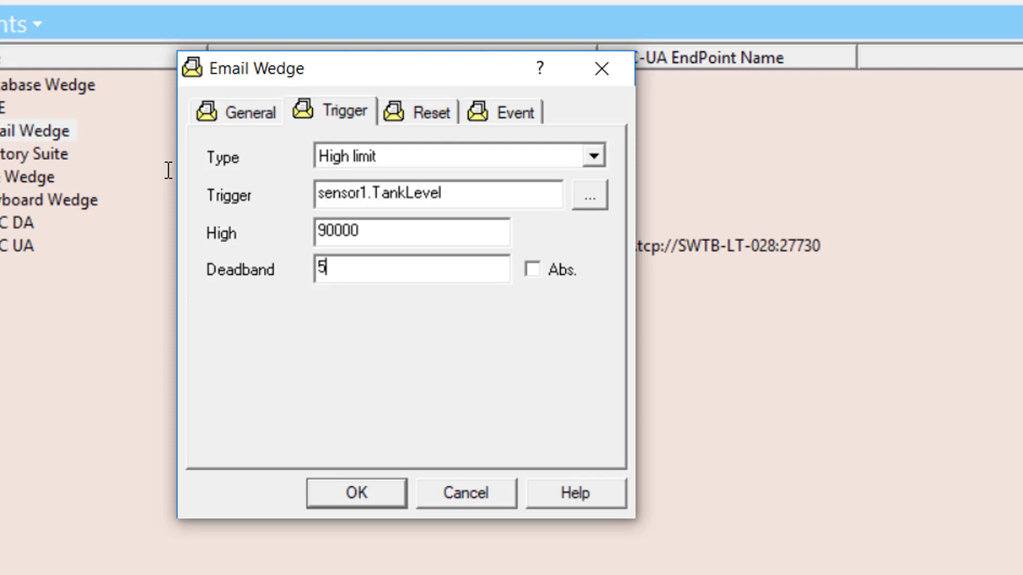
- Toggle Abs. on and off, delete the deadband value 5, and show the Reset settings
click(535, 270)
click(527, 269)
double_click(322, 268)
key(BackSpace)
click(420, 109)
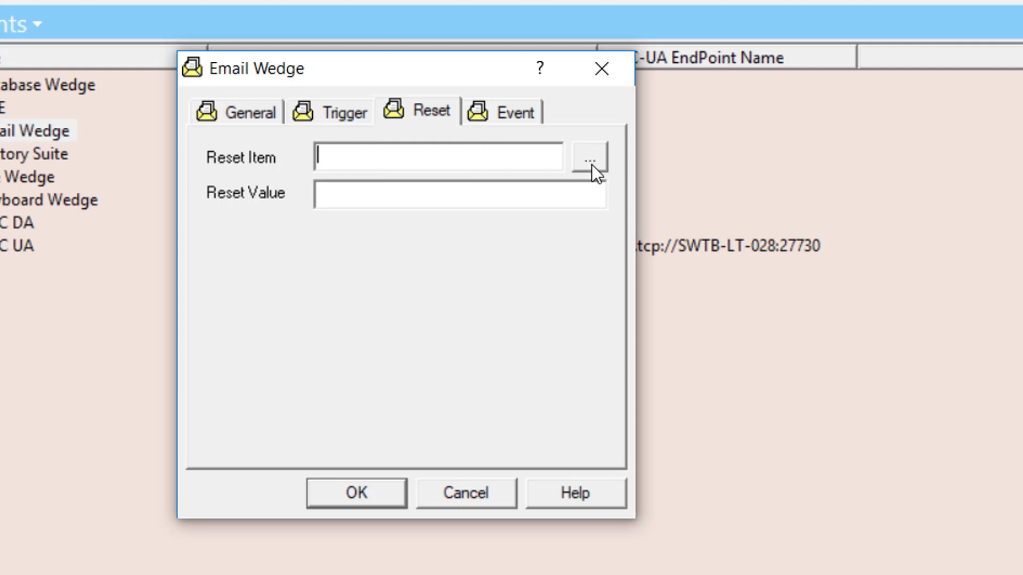
- Show the Event tab with its empty To, Subject and Message body fields
click(516, 118)
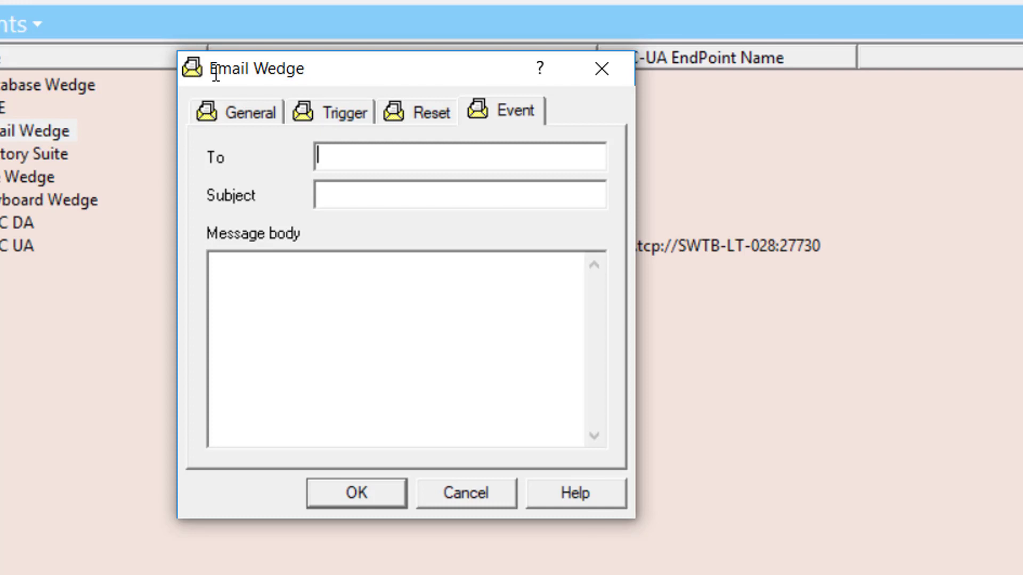
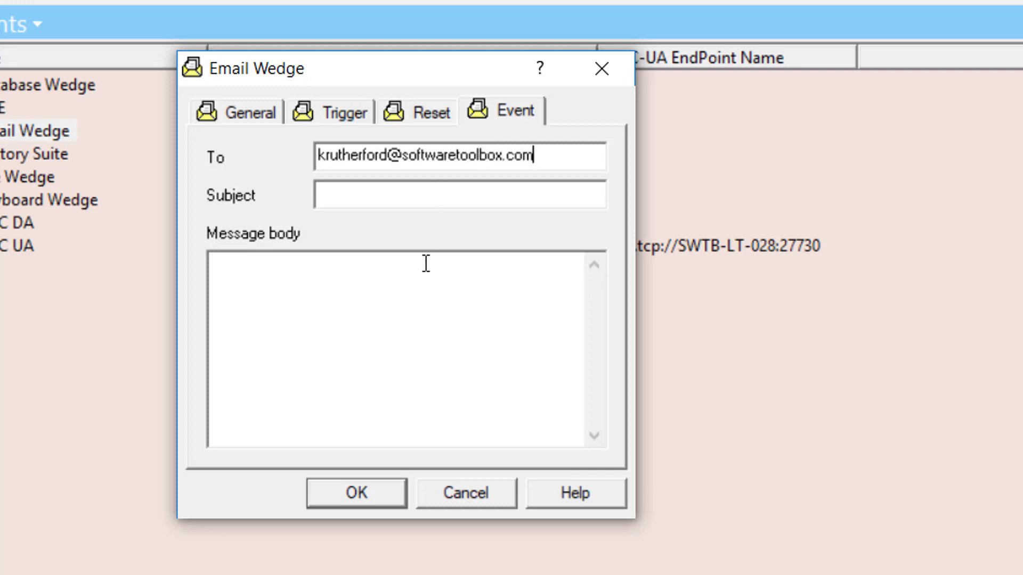
- Enter the recipient's e-mail address in To and the subject 'Warning: High Tank Level'
click(377, 202)
text(Warning: H)
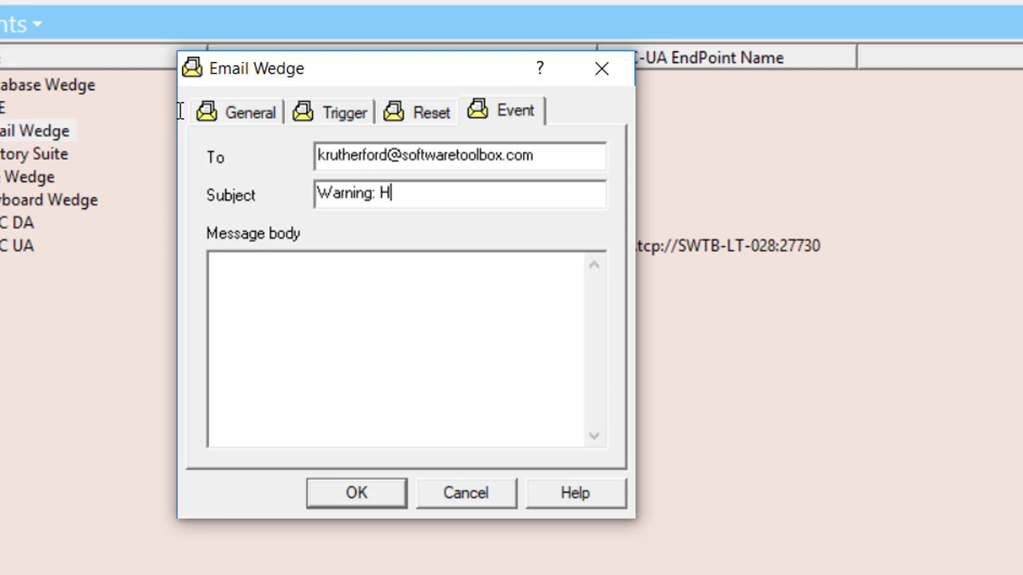
text(igh Tank Level)
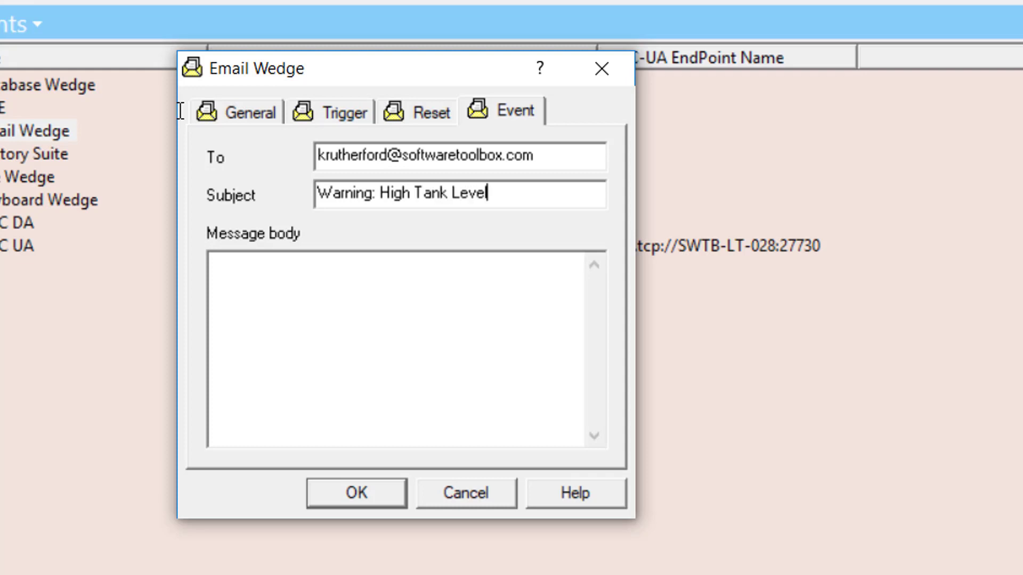
click(292, 308)
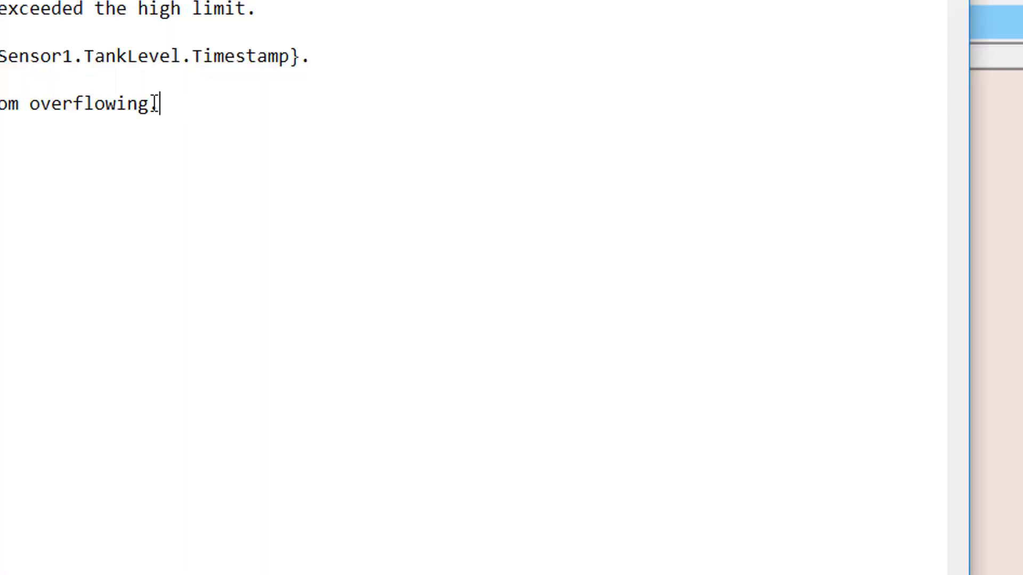
- Select the drafted Tank 1 high-limit alert message text in Notepad
drag(160, 104, 0, 8)
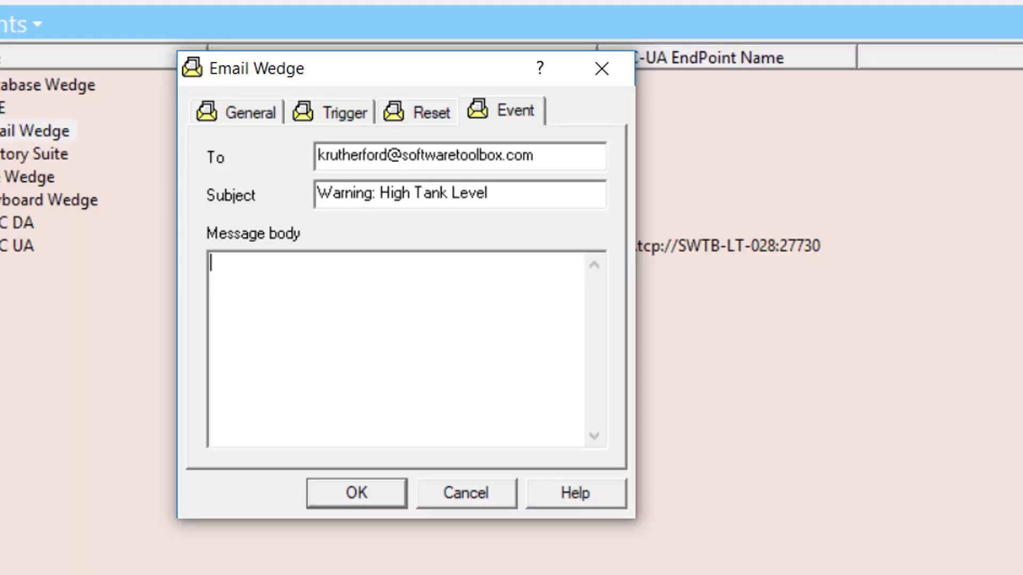
- Paste the copied Tank 1 alert text into the empty Email Wedge message body
click(379, 294)
text(Attention!!!  This is a notification that the level of Tank 1 has exceeded the high limit.  Current tank level is {Sensor1.TankLevel.Value} at {Sensor1.TankLevel.Timestamp}.  Please take the required action to prevent Tank 1 from overflowing.)
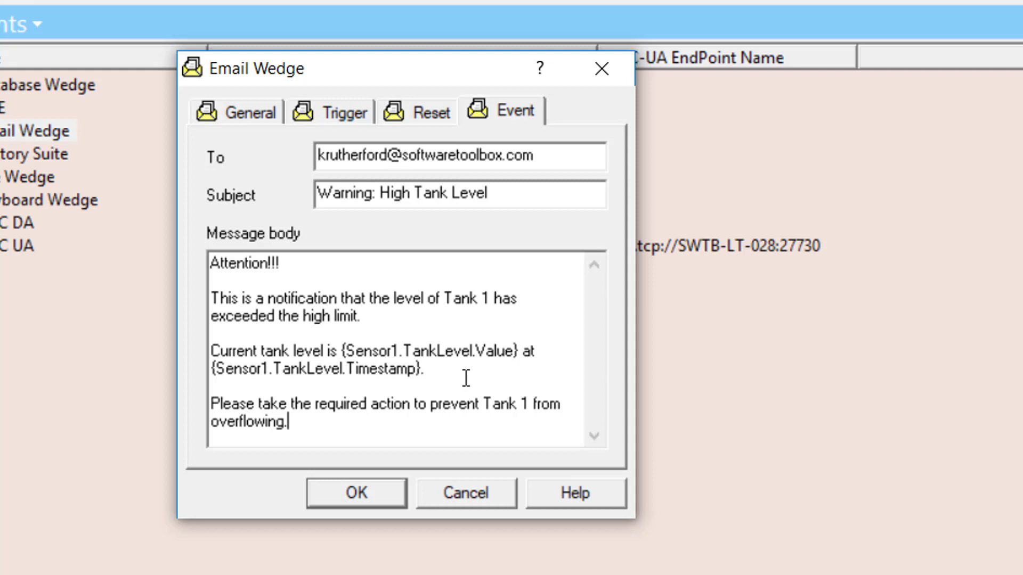
- Change the tank level placeholder to {Sensor1.TankLevel.Value/.264} in the message body
click(515, 351)
text(/.264)
click(376, 419)
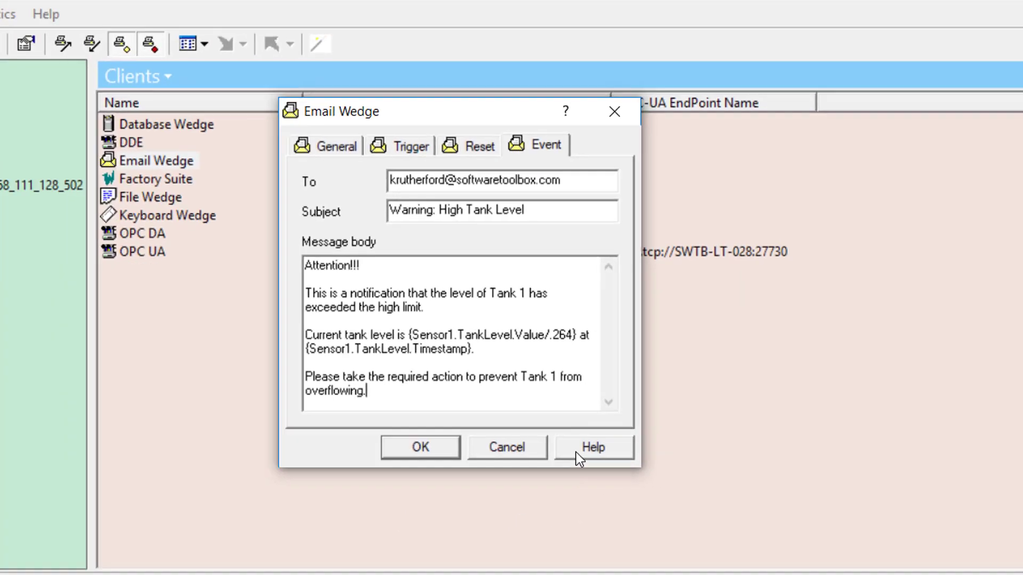
- Open OmniServer Help from the Email Wedge dialog, maximizing then restoring its window
click(551, 499)
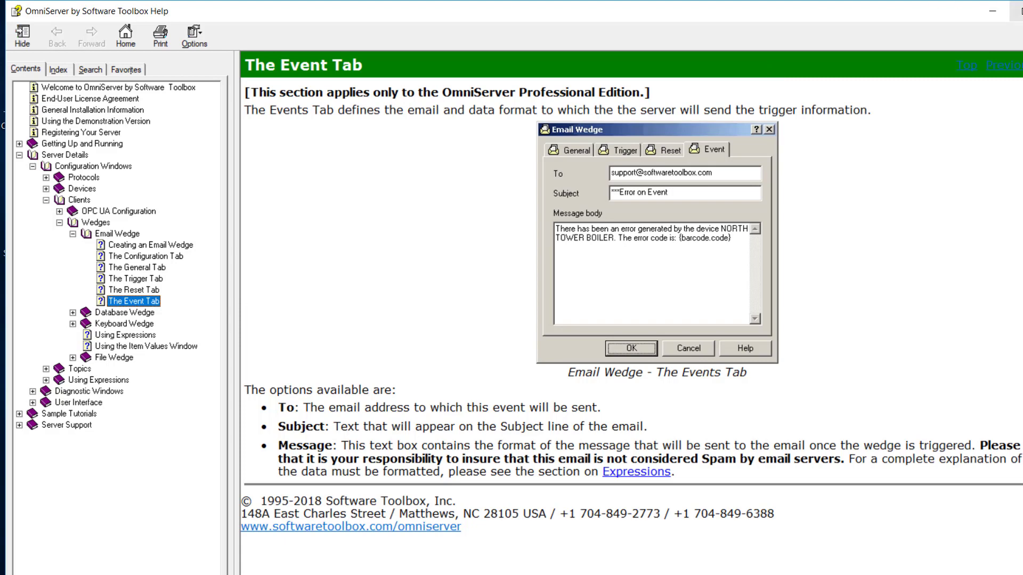
click(1019, 11)
click(1019, 10)
- Follow the Email Wedge and Using Expressions help topics to the expression operators page
click(624, 473)
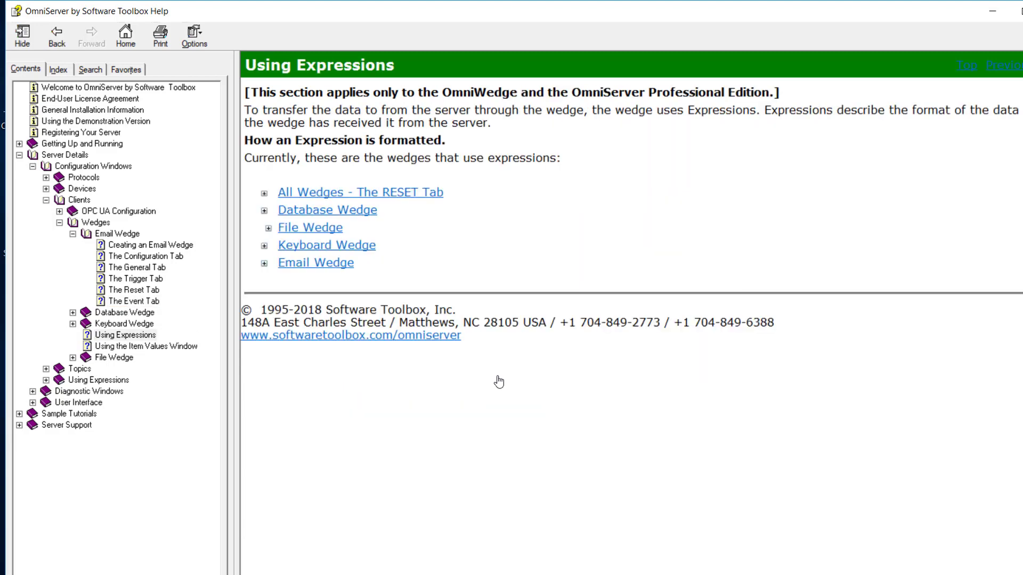
click(266, 263)
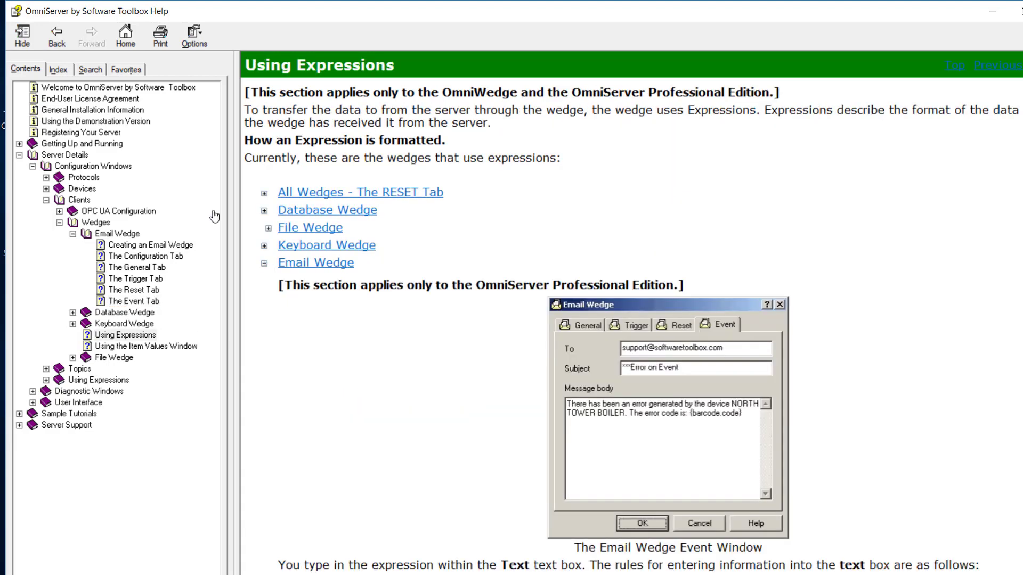
scroll(442, 336, down, 5)
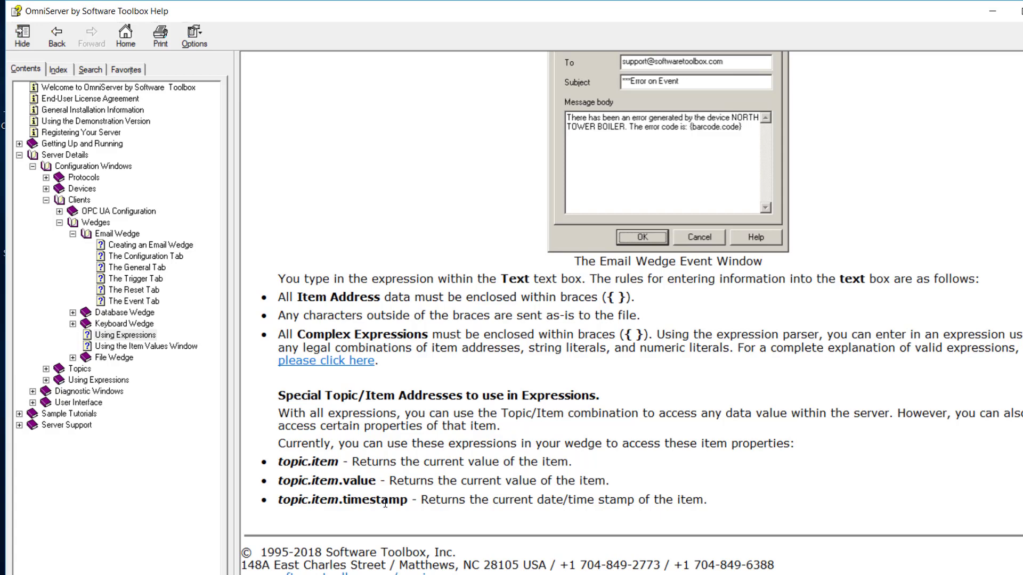
click(302, 367)
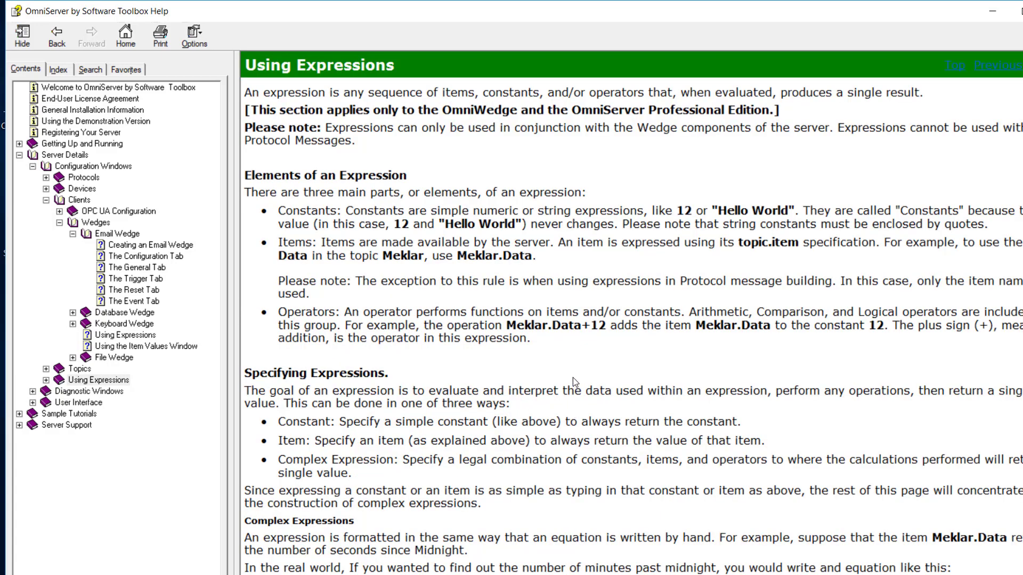
scroll(573, 376, down, 5)
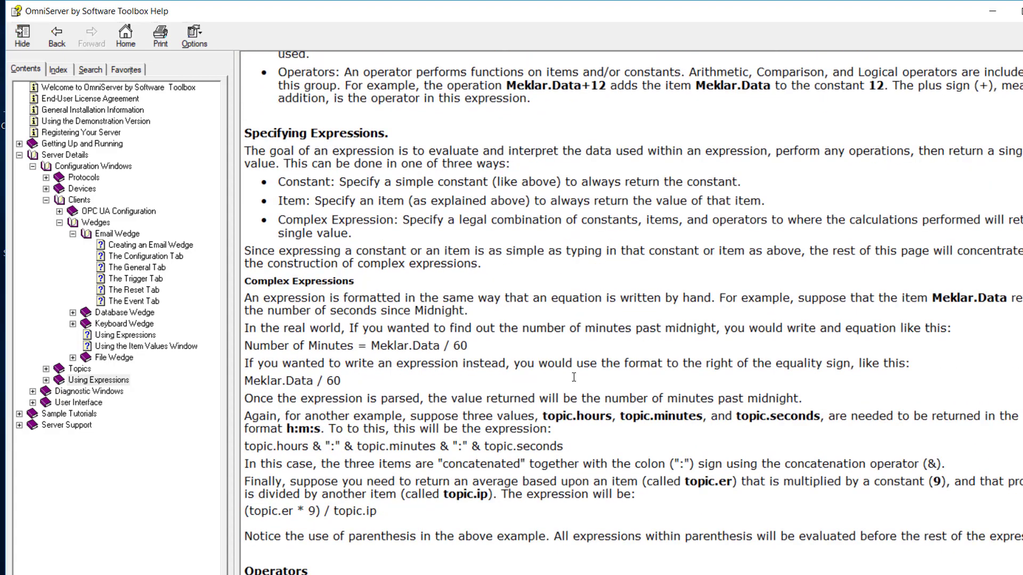
scroll(574, 378, down, 2)
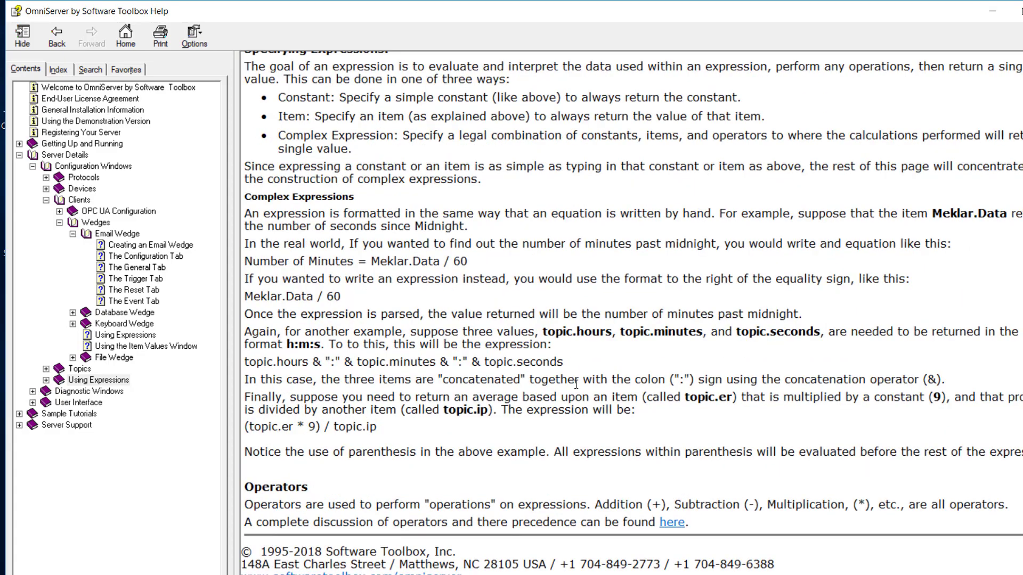
click(669, 524)
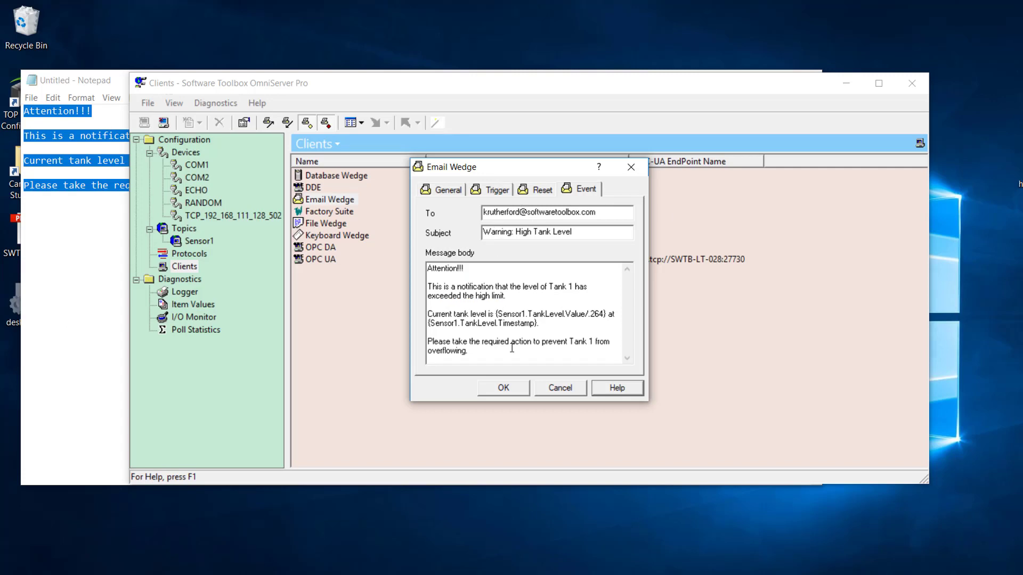
- Confirm the High_Tank_Level email wedge's subject and message body settings with OK
click(503, 387)
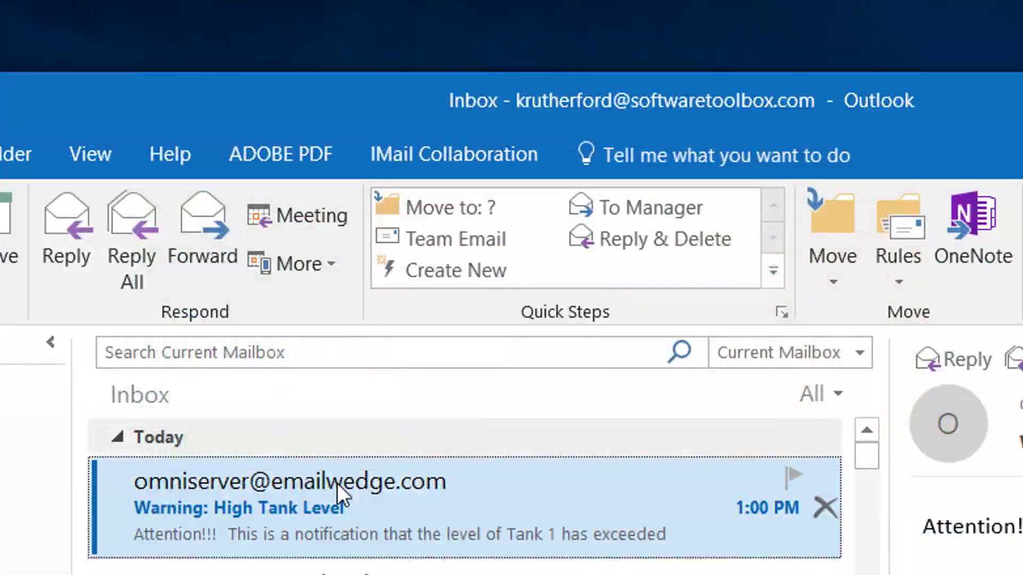
- Open the 'Warning: High Tank Level' email and highlight the reported tank level 340946.96969697
double_click(338, 483)
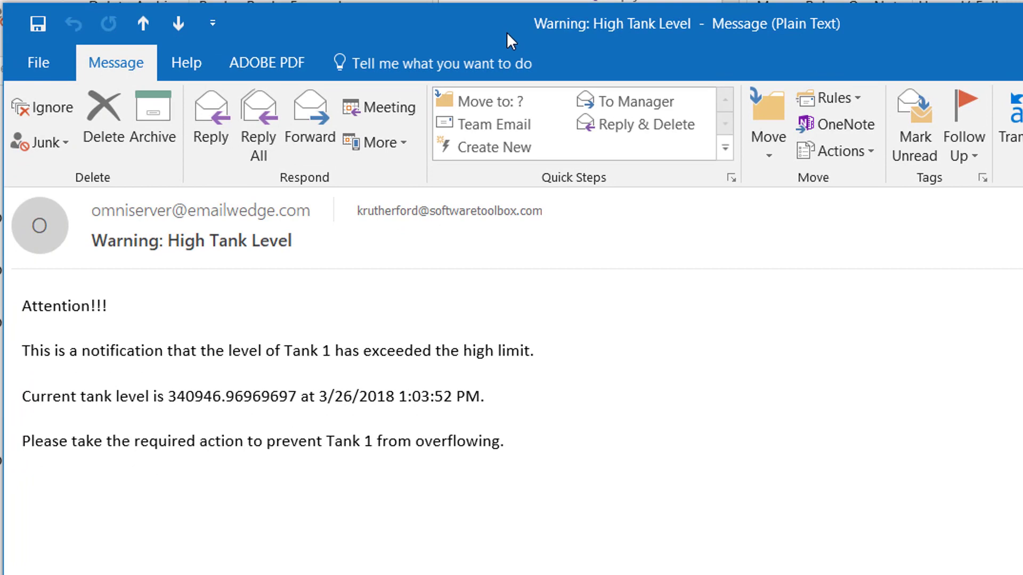
mouse_move(100, 218)
drag(170, 397, 203, 399)
click(171, 397)
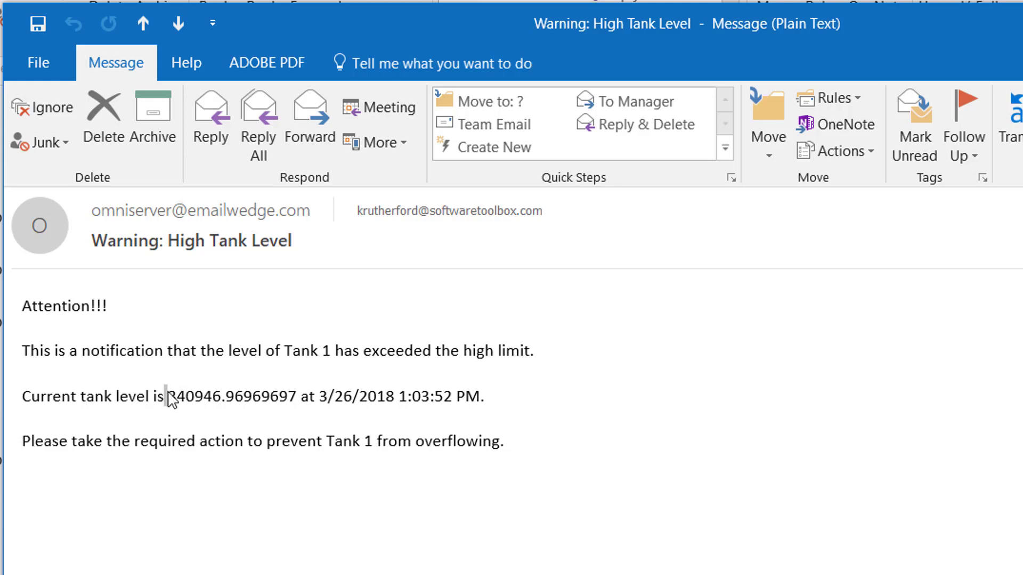